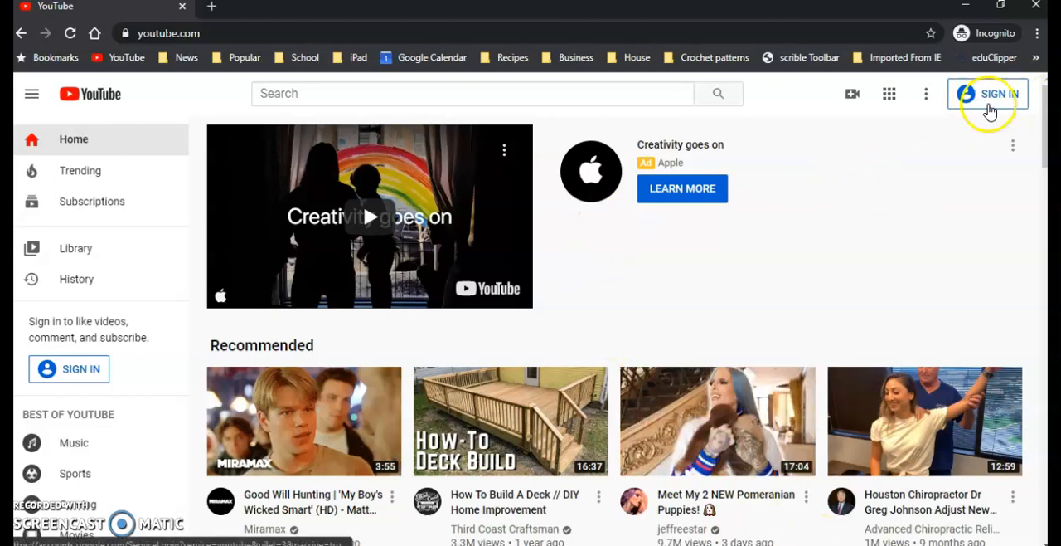
Step: Sign in to YouTube with the existing account and start a new video upload
click(989, 111)
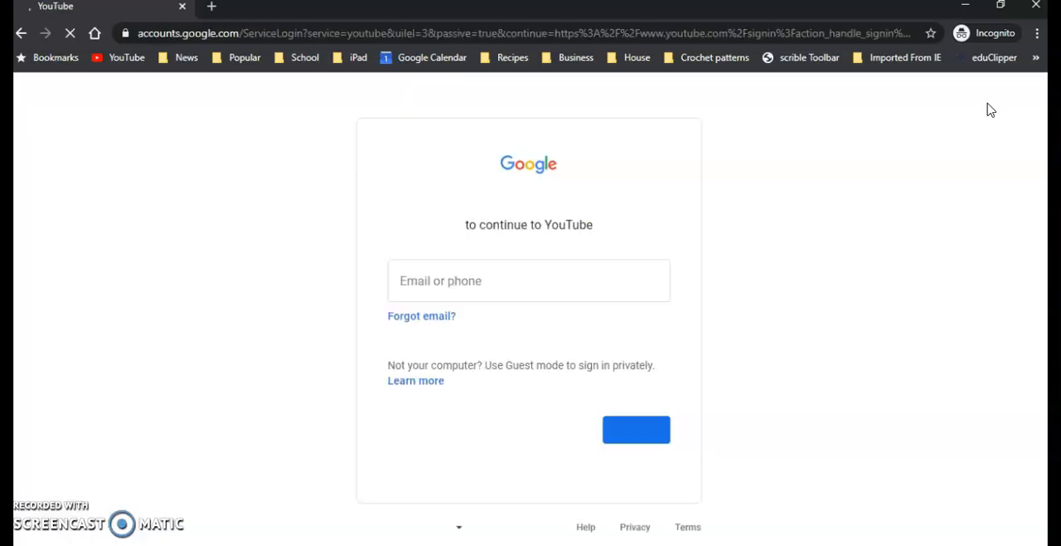
click(569, 246)
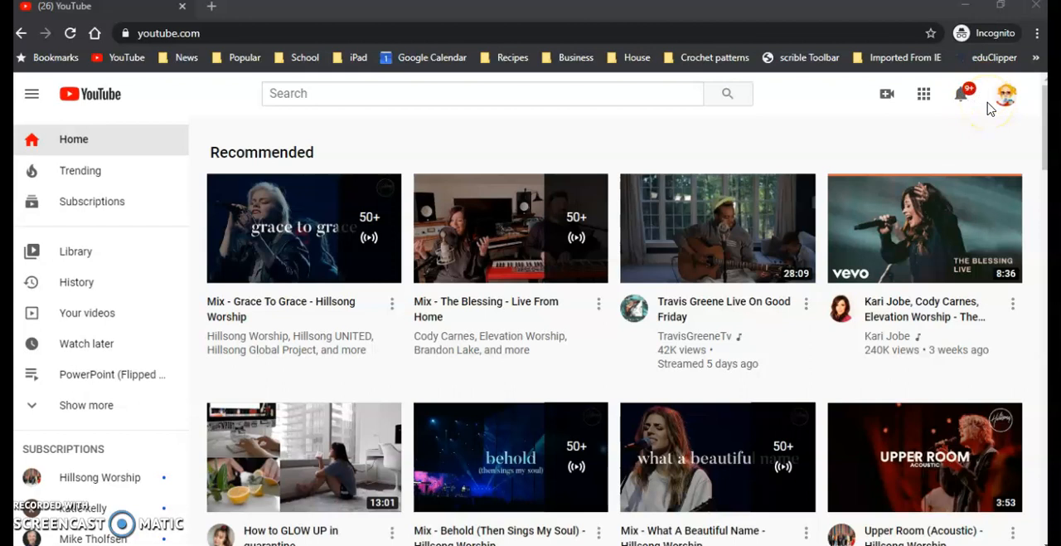
click(887, 96)
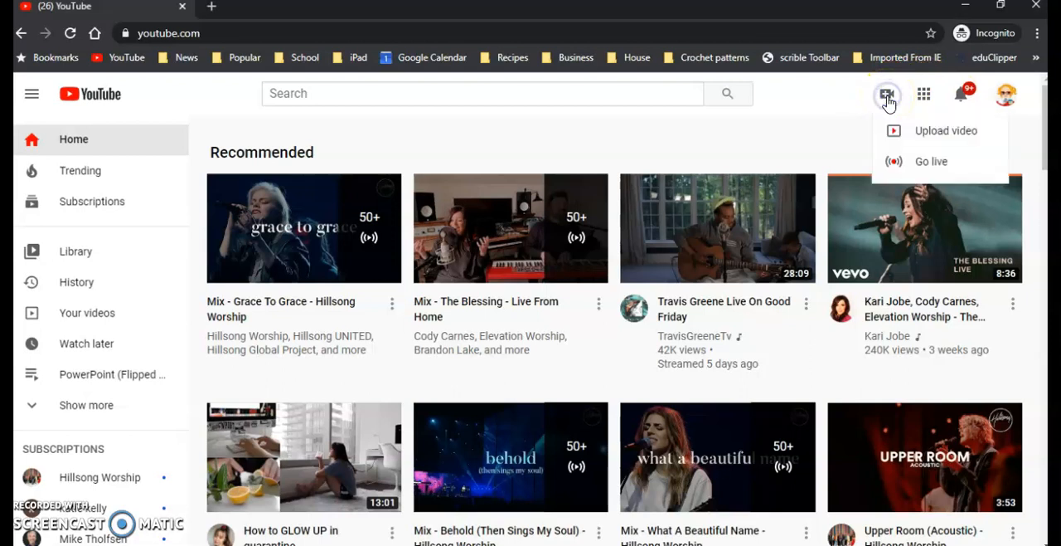
click(915, 134)
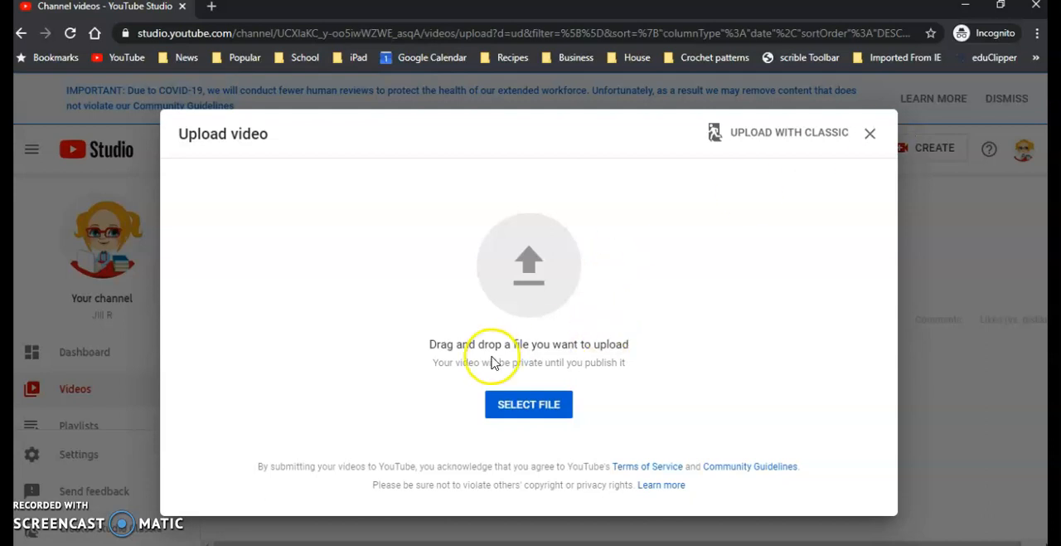
Step: Upload the lesson-show video from the PowerPoint Mp4 folder on the Desktop
click(526, 410)
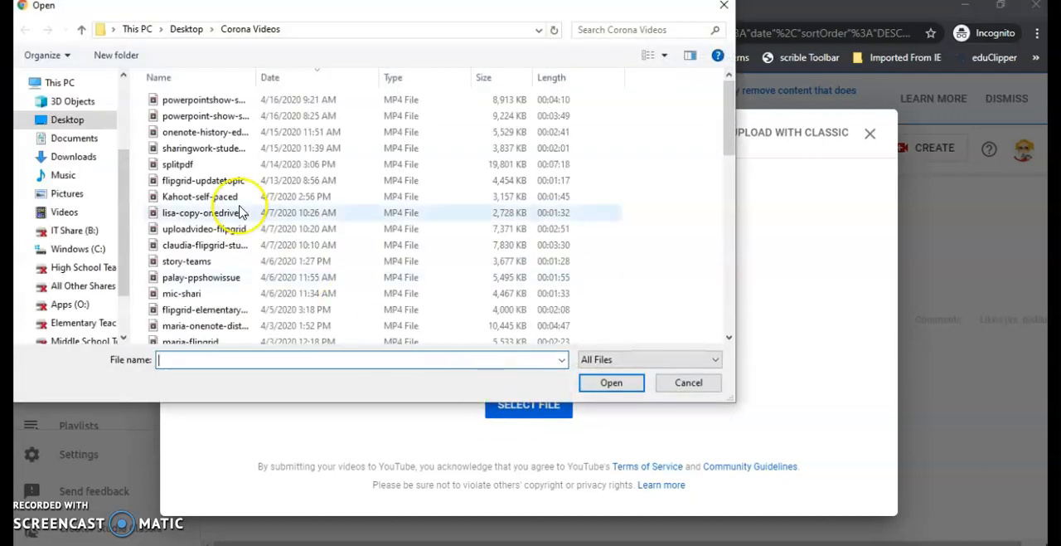
click(84, 129)
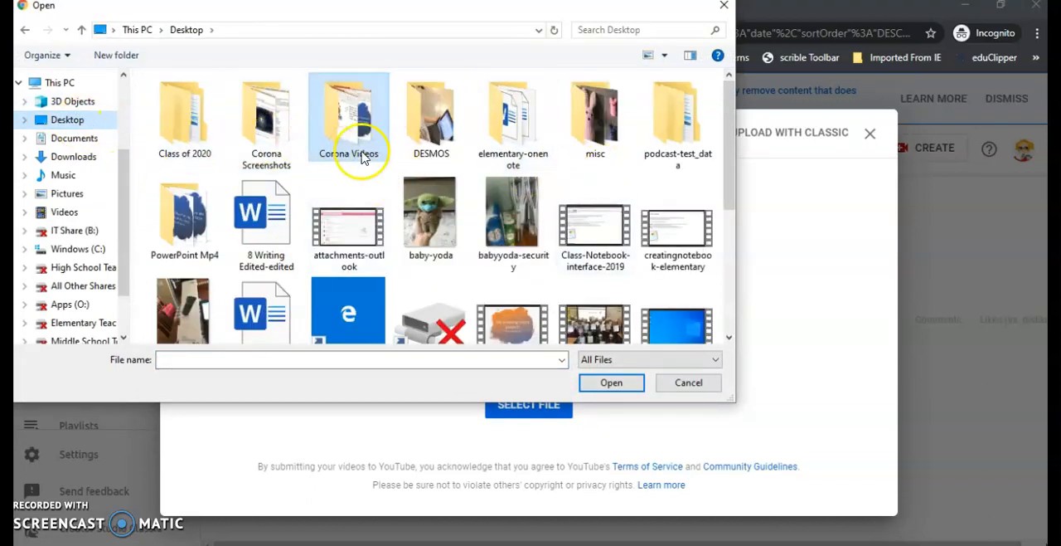
double_click(189, 225)
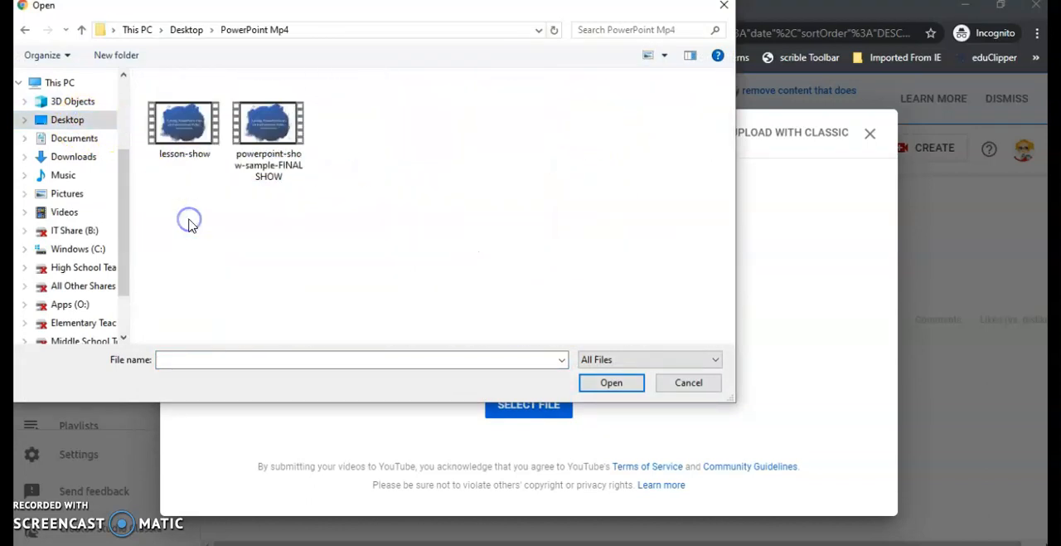
click(186, 127)
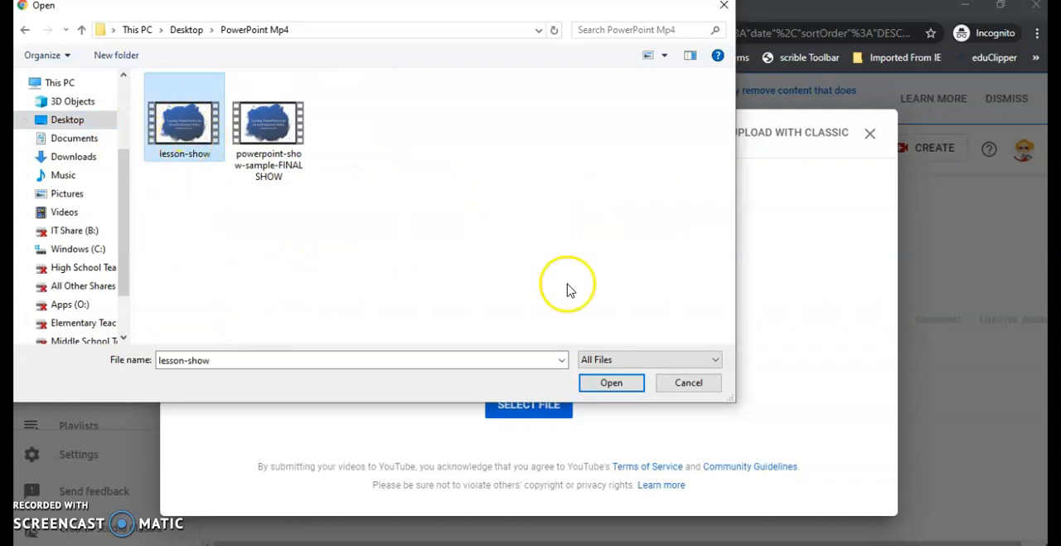
click(611, 382)
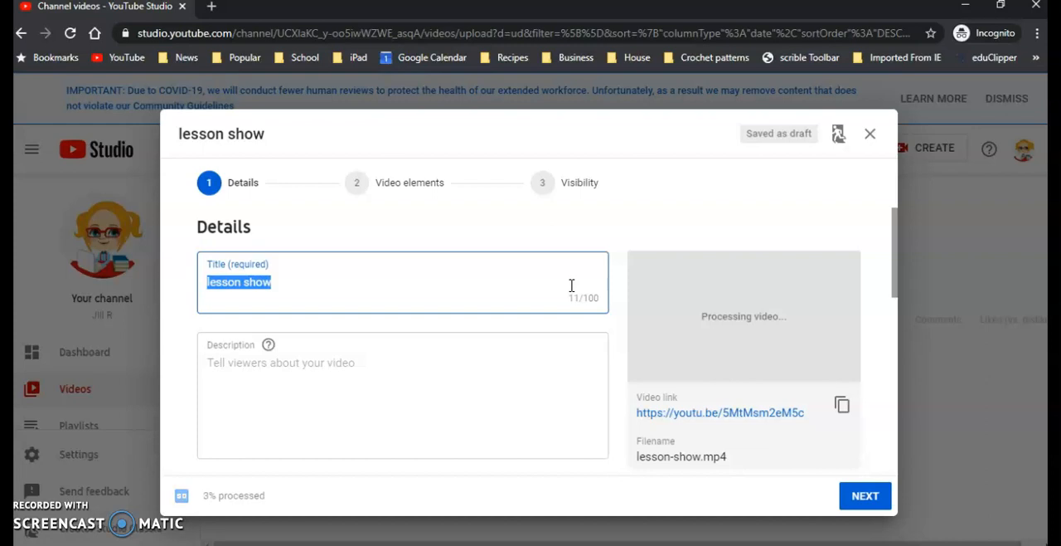
Step: Replace the video's title with "PowerPoint Show Lesson"
text(Pp)
key(BackSpace)
text(owerPOint)
key(BackSpace)
key(BackSpace)
key(BackSpace)
key(BackSpace)
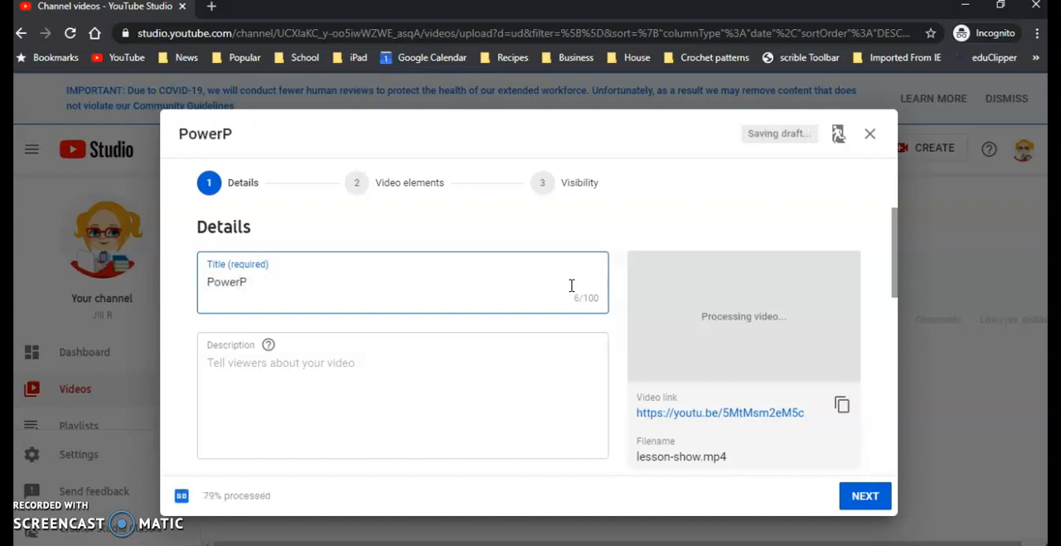
text(oint Show L)
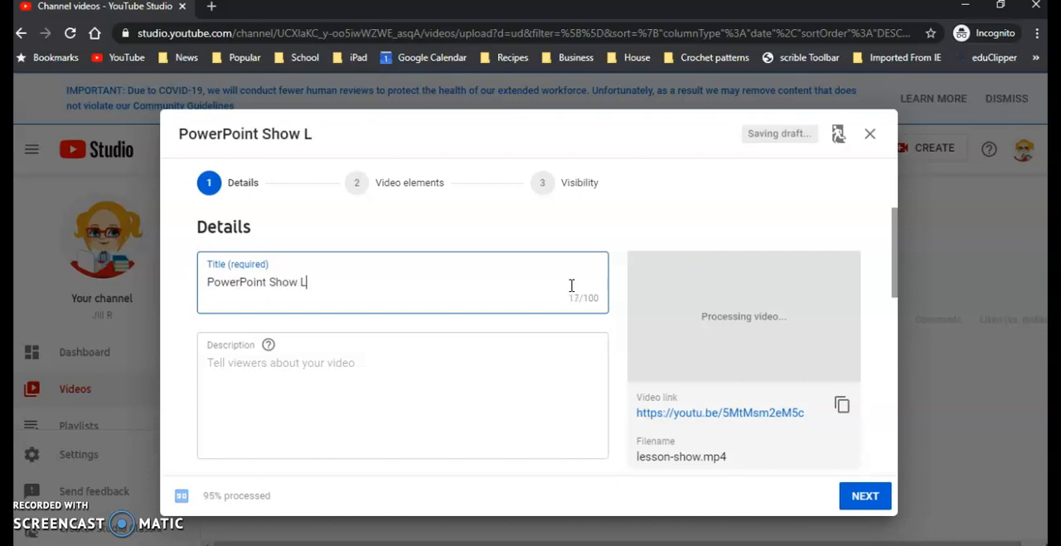
text(esson)
click(447, 357)
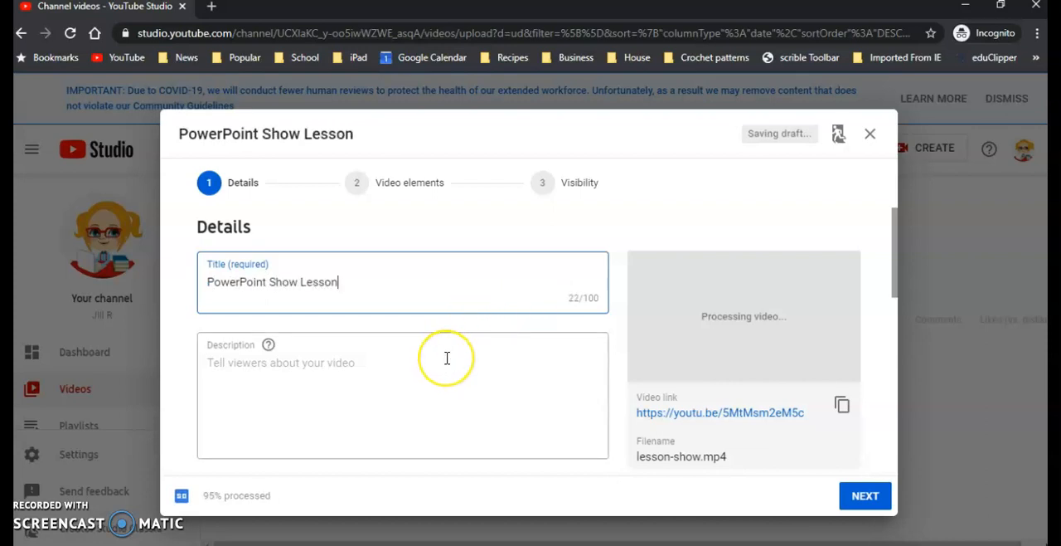
Step: Declare in the audience settings of the video details that the video is made for kids
scroll(447, 358, down, 3)
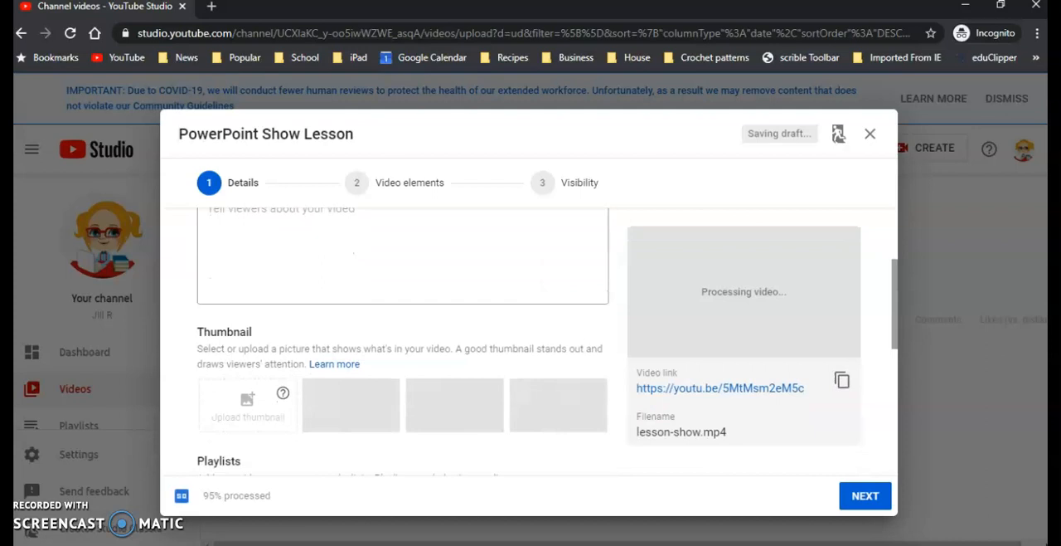
scroll(447, 357, down, 3)
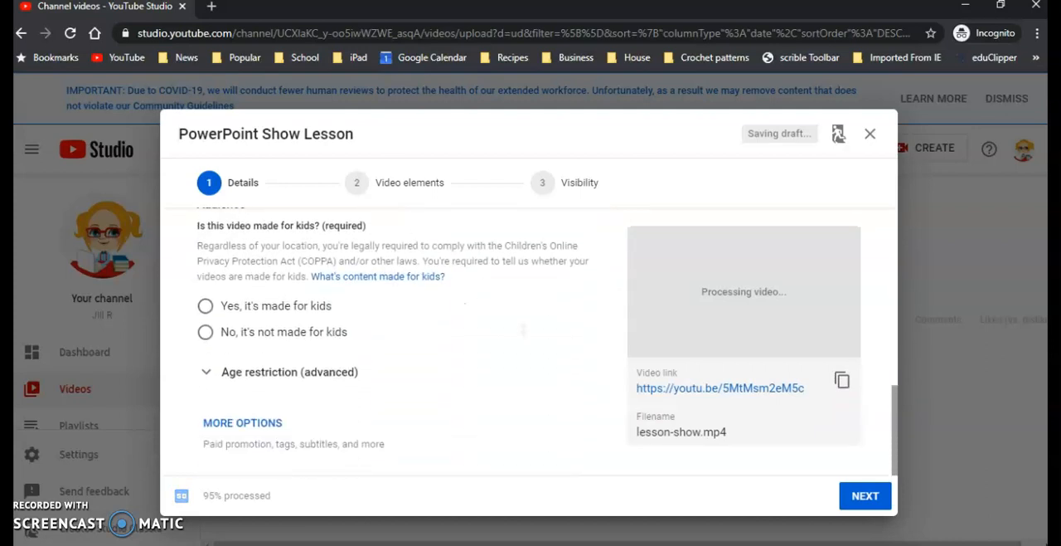
scroll(515, 398, down, 1)
scroll(516, 398, up, 1)
scroll(515, 398, down, 1)
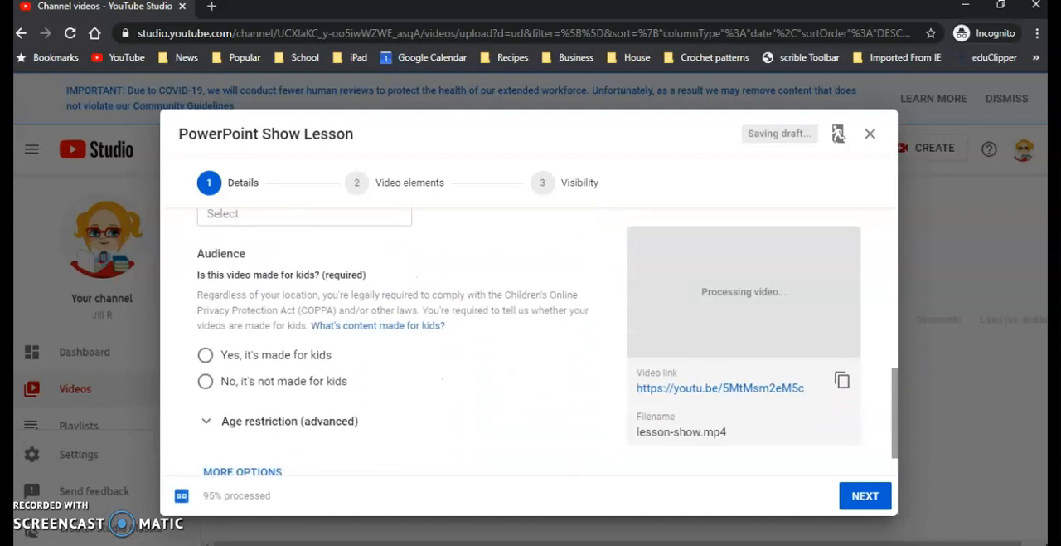
scroll(516, 398, up, 1)
click(290, 445)
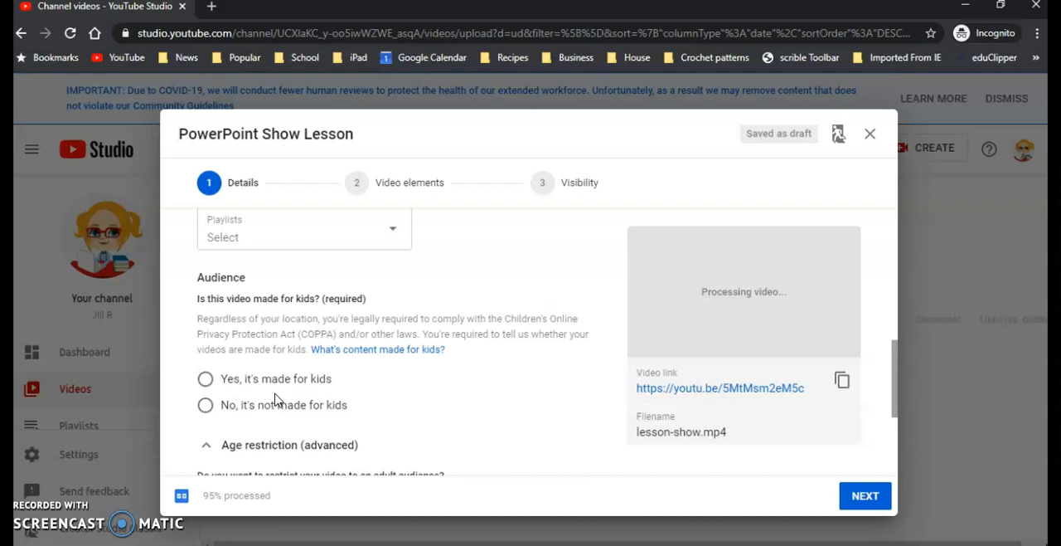
click(207, 379)
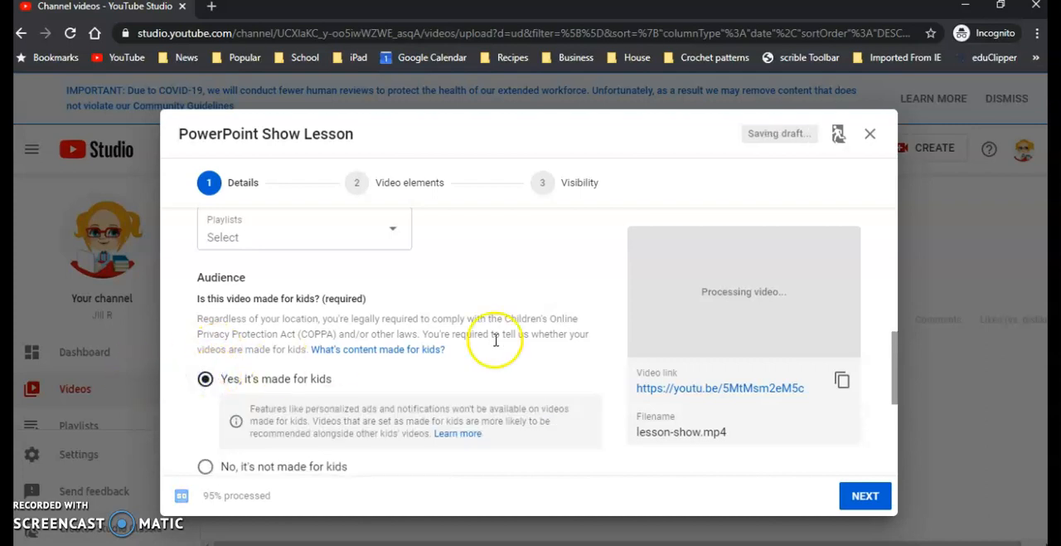
Step: Continue without adding any video elements, set the video's visibility to Unlisted and save it
click(858, 497)
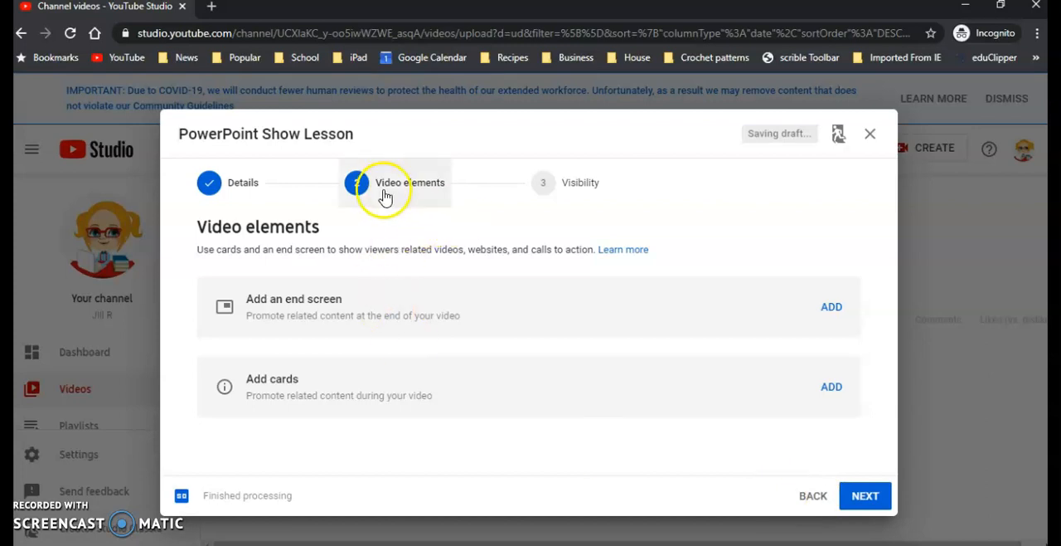
click(863, 497)
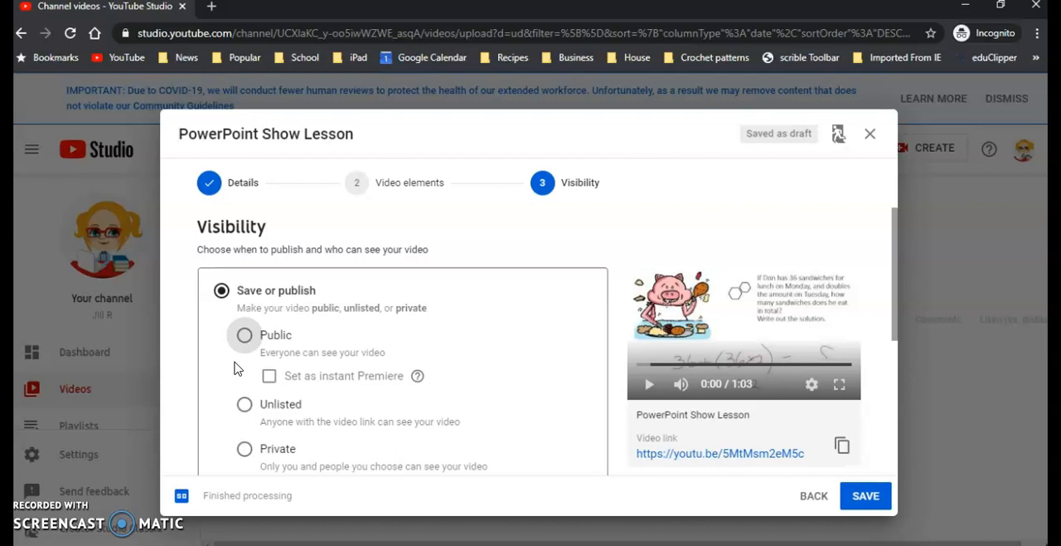
click(245, 406)
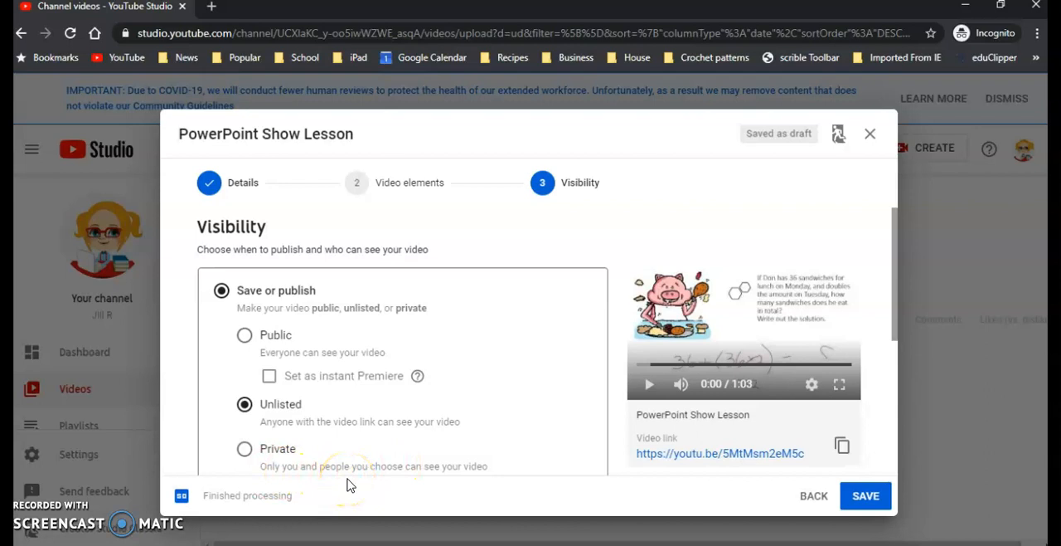
scroll(347, 485, down, 1)
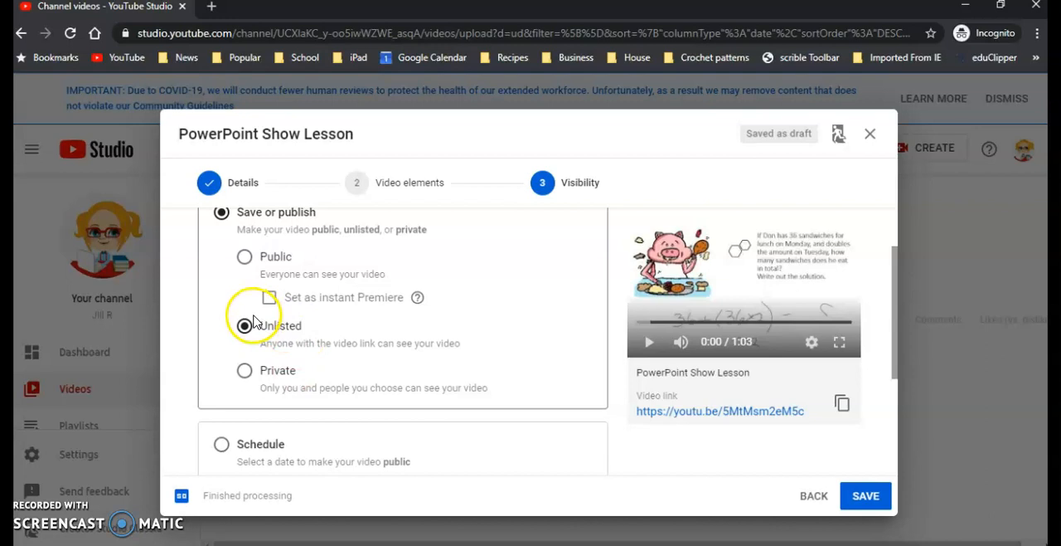
click(866, 496)
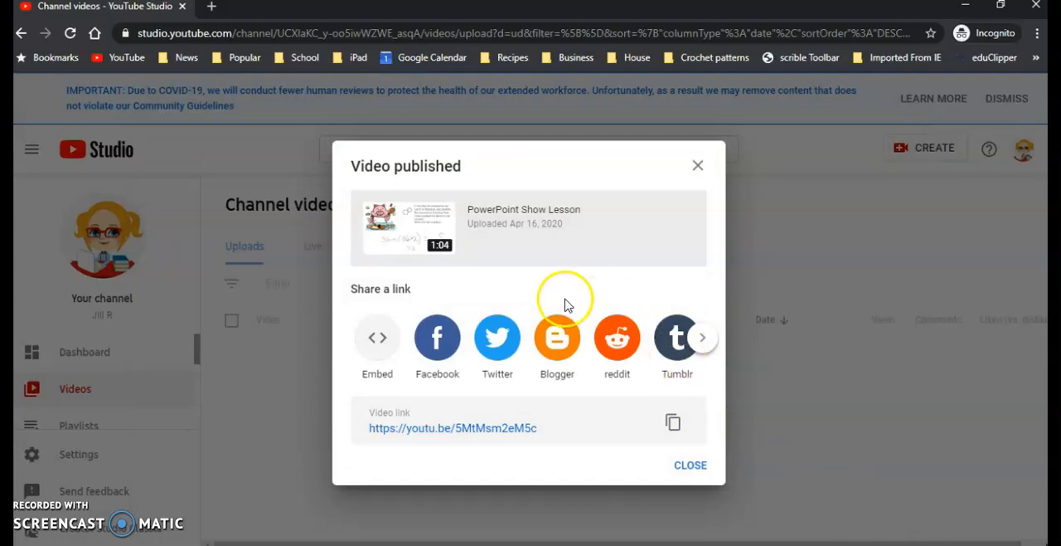
Step: Open the published video's watch page from its link and copy the page's web address
click(460, 428)
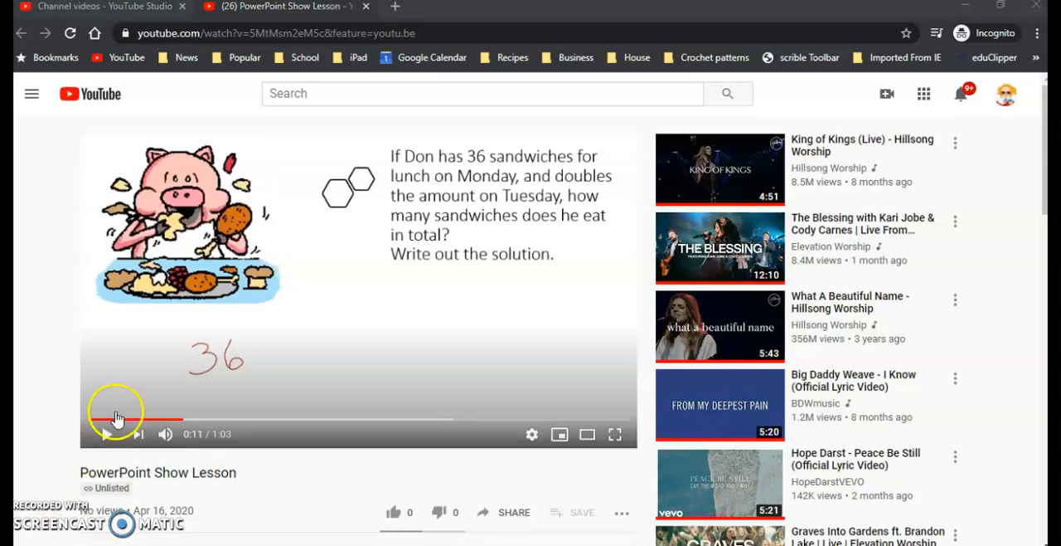
click(262, 33)
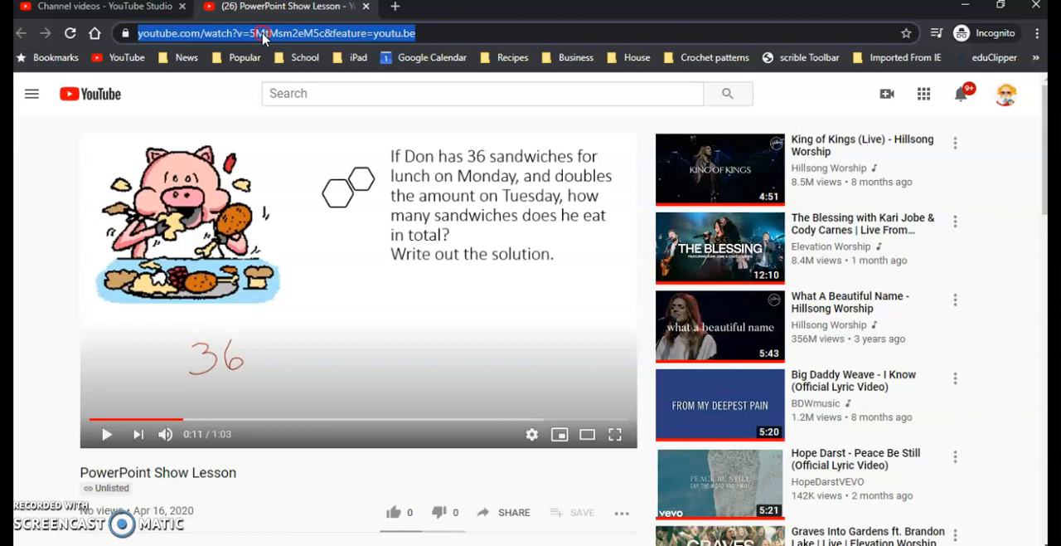
right_click(262, 34)
click(290, 120)
Step: Switch to OneNote, paste the video link into the body of the untitled School Closed page and enlarge the embedded video preview
click(626, 545)
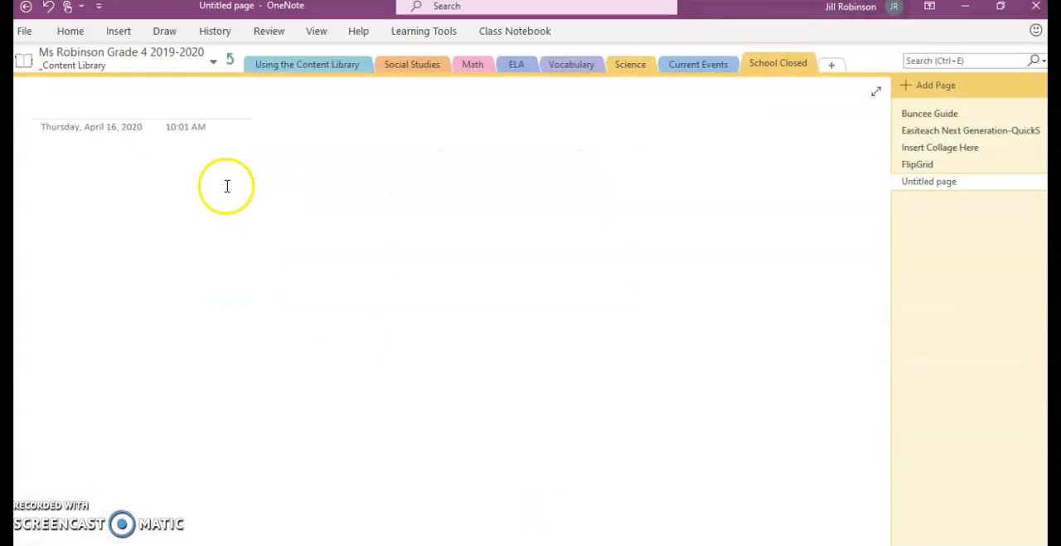
click(66, 177)
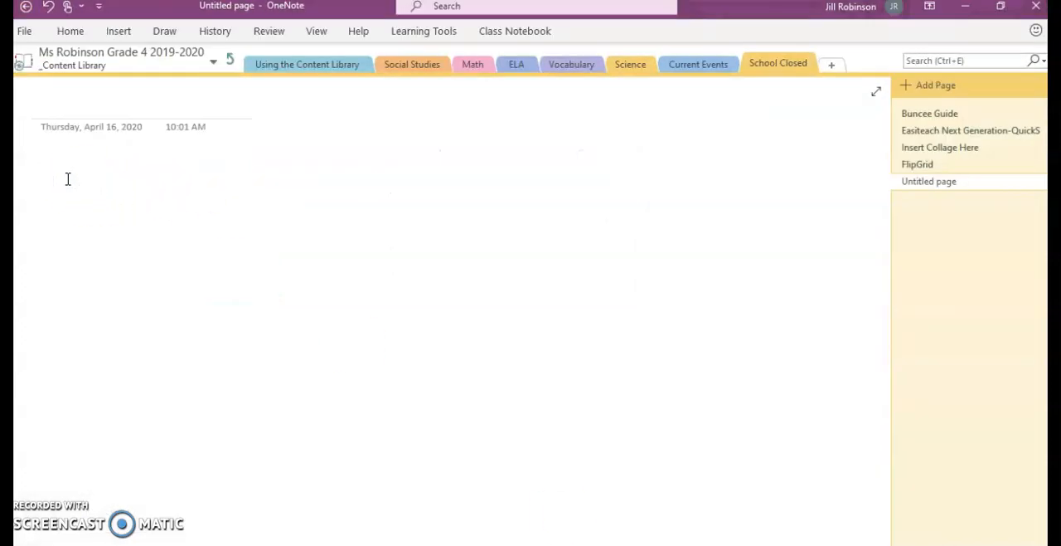
key(ctrl+v)
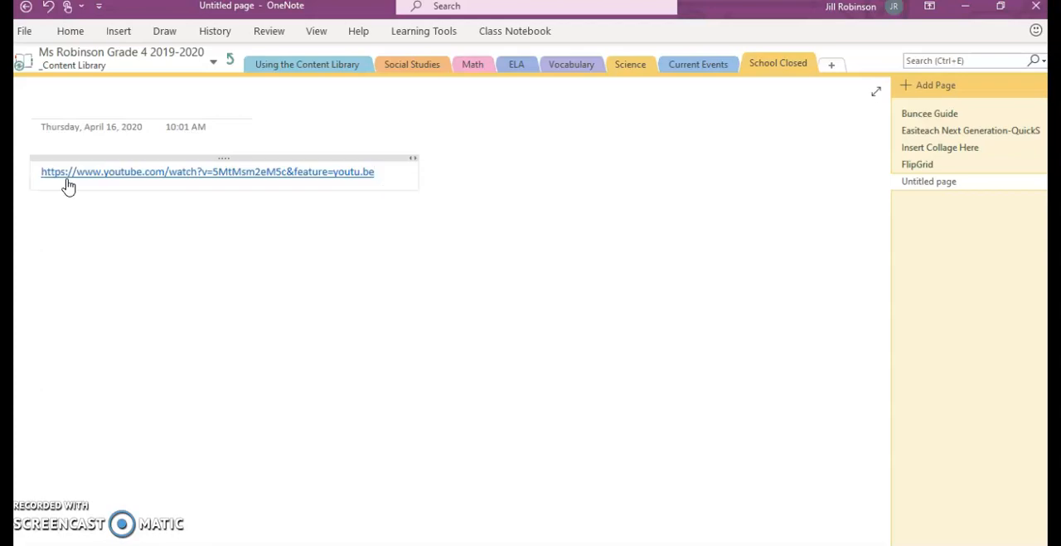
click(320, 333)
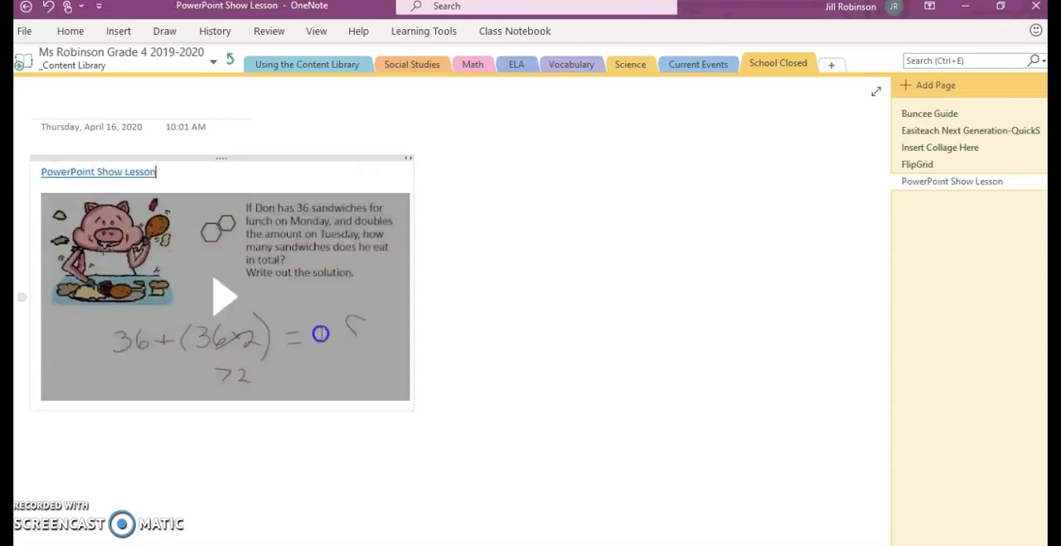
drag(416, 408, 466, 462)
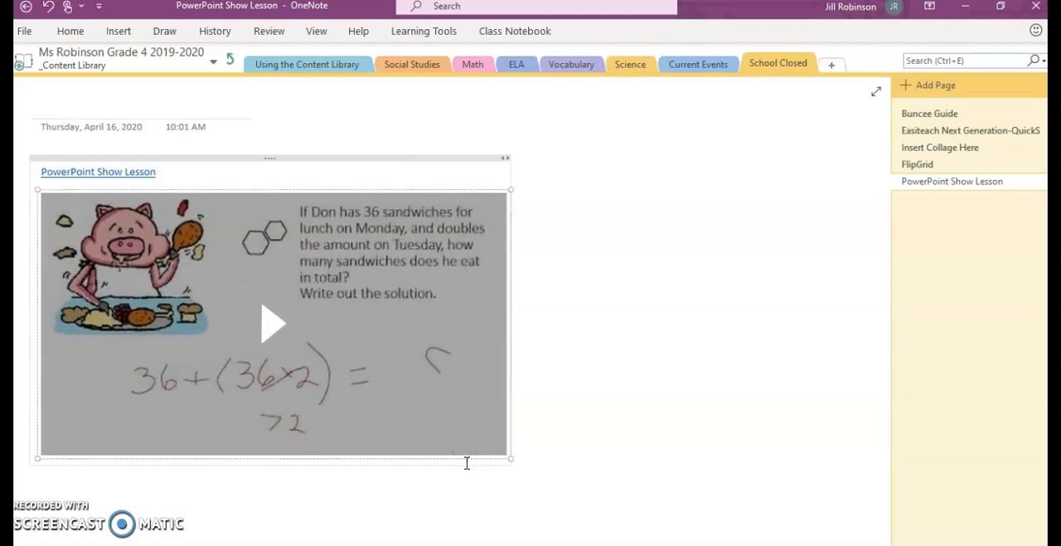
click(668, 334)
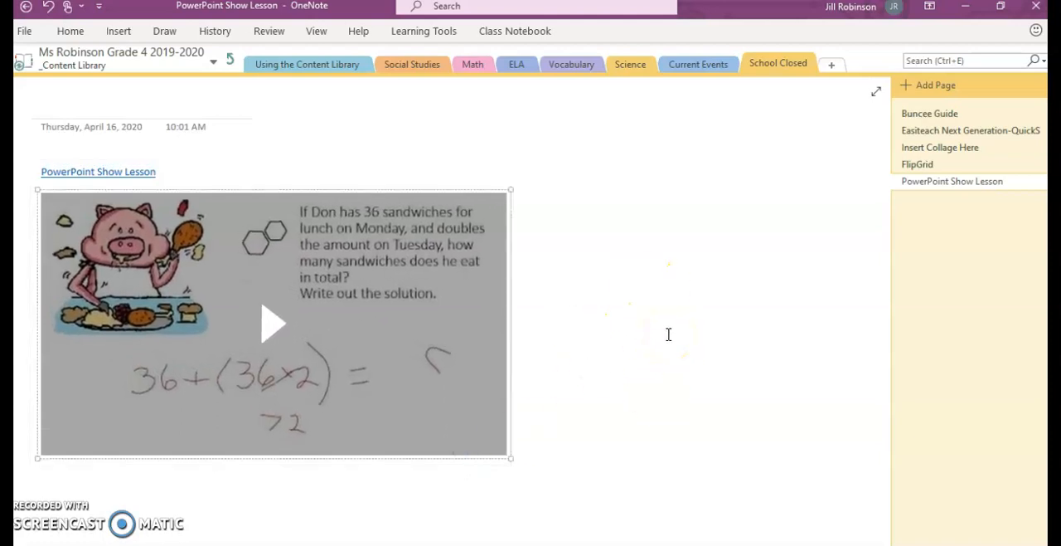